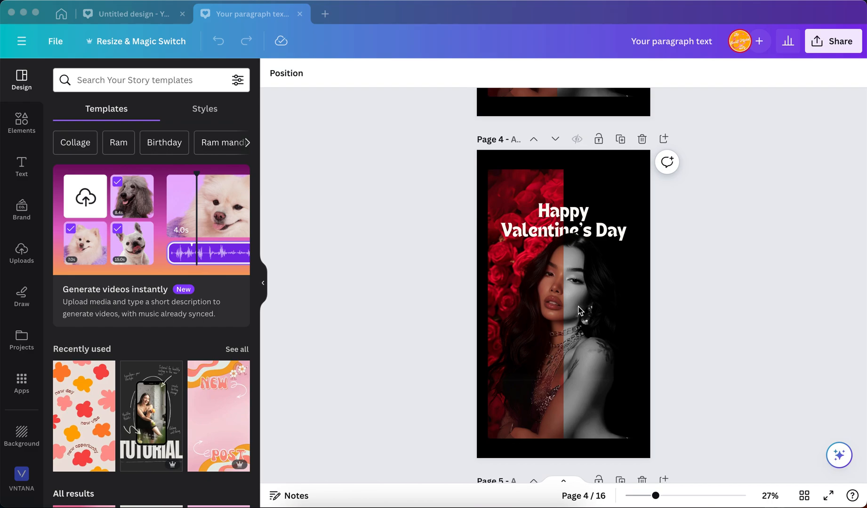
Step: Switch to the untitled story design and inspect the black page background behind the rose portrait photo
click(136, 14)
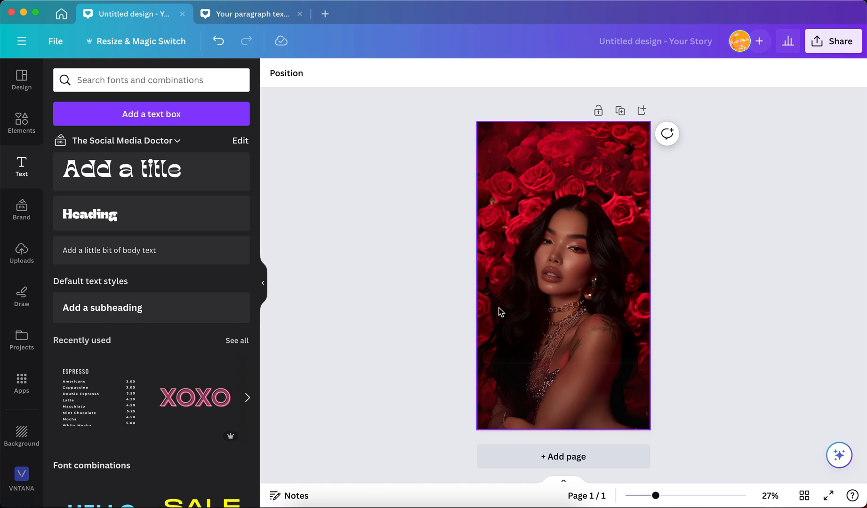
click(604, 185)
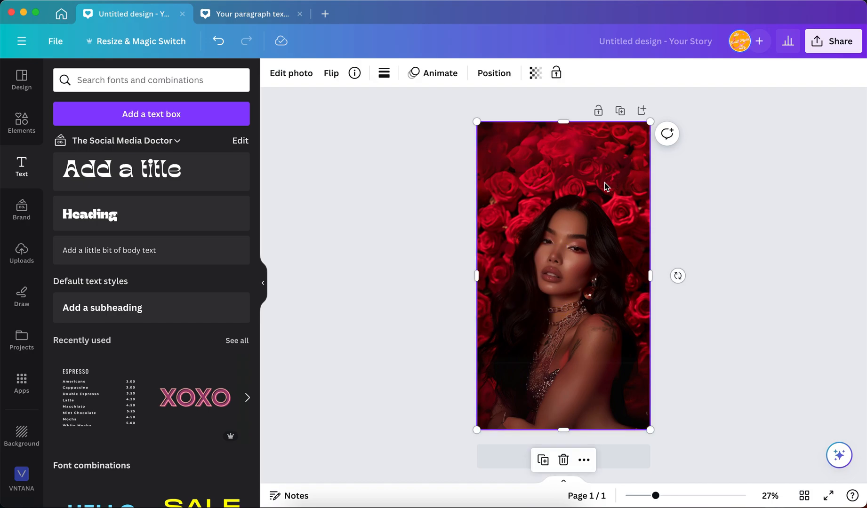
drag(604, 186, 531, 183)
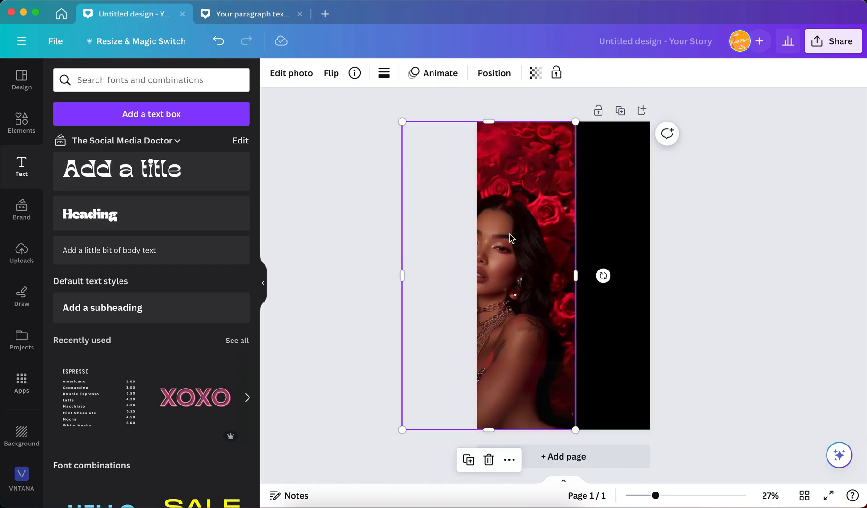
drag(494, 229, 647, 235)
click(527, 165)
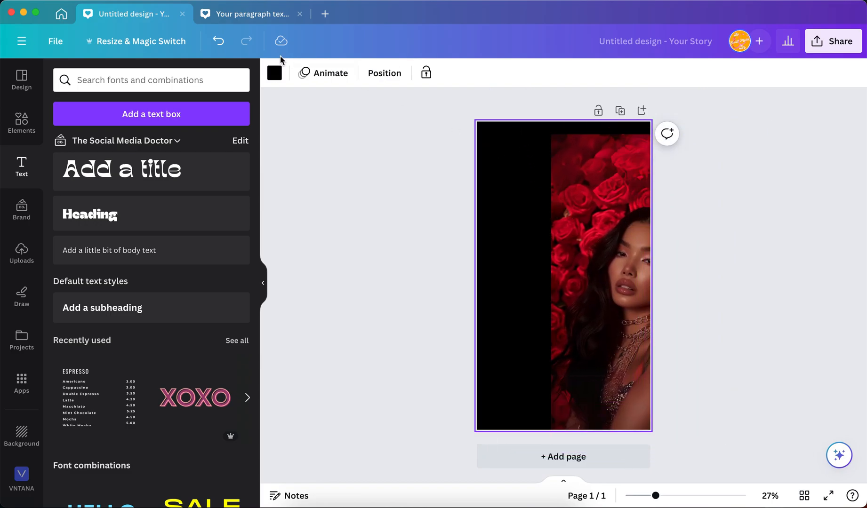
click(274, 73)
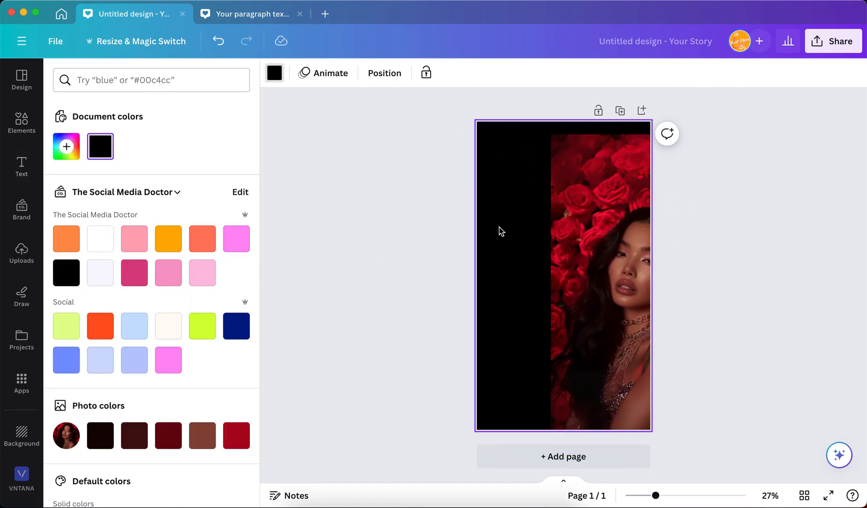
drag(609, 252, 534, 234)
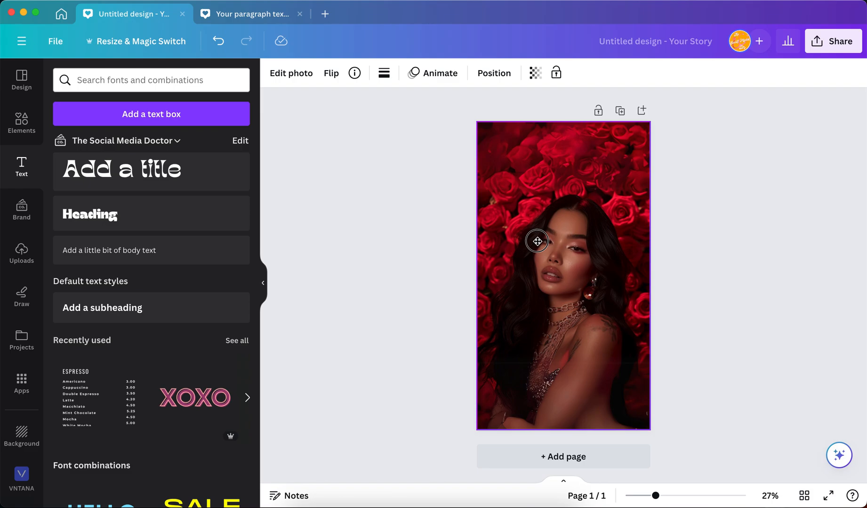
Step: Duplicate the full-page rose portrait photo and place the copy offset over the original
click(536, 241)
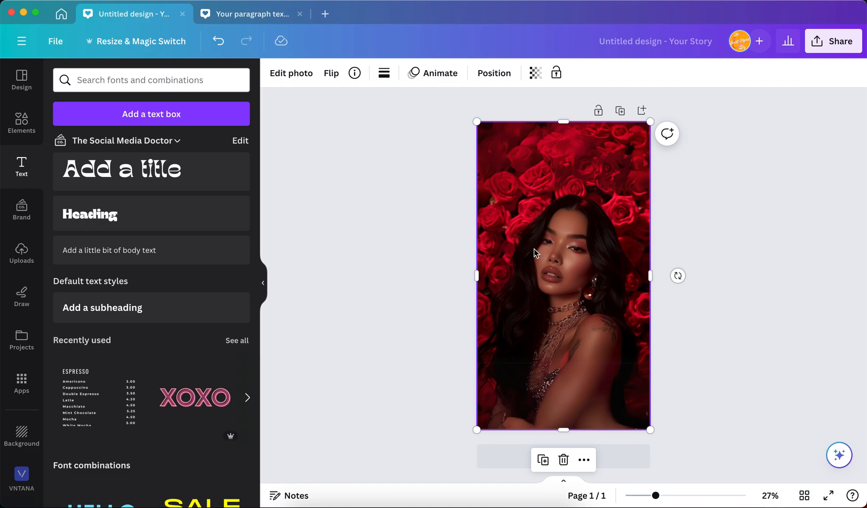
click(543, 463)
drag(576, 310, 557, 246)
Step: Reopen the Valentine's Day reference design from the recent designs and return to the untitled story
click(299, 14)
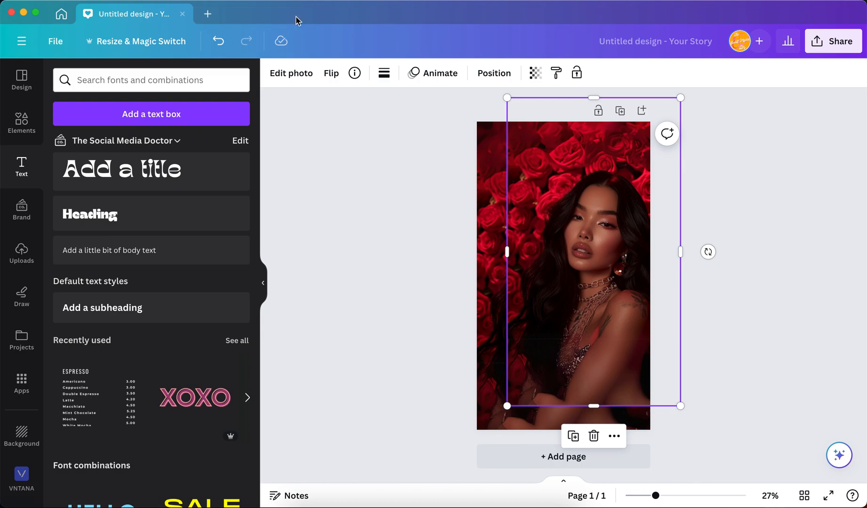
click(61, 13)
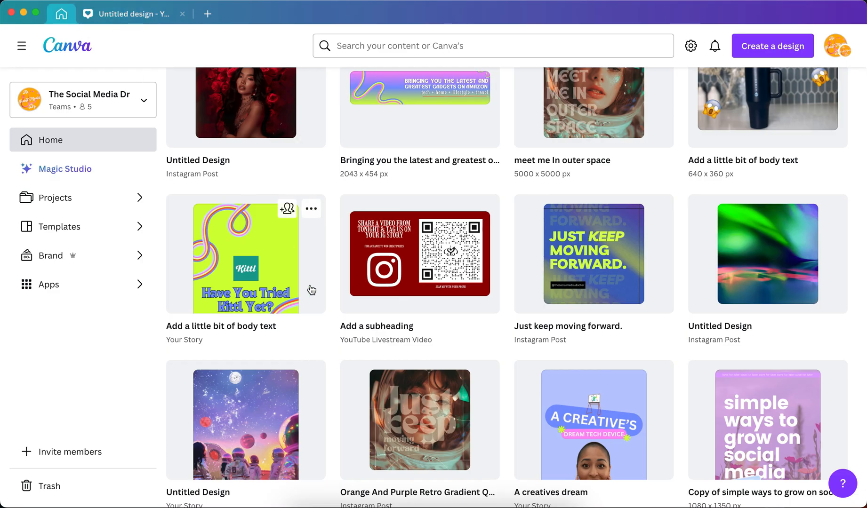
scroll(401, 193, up, 15)
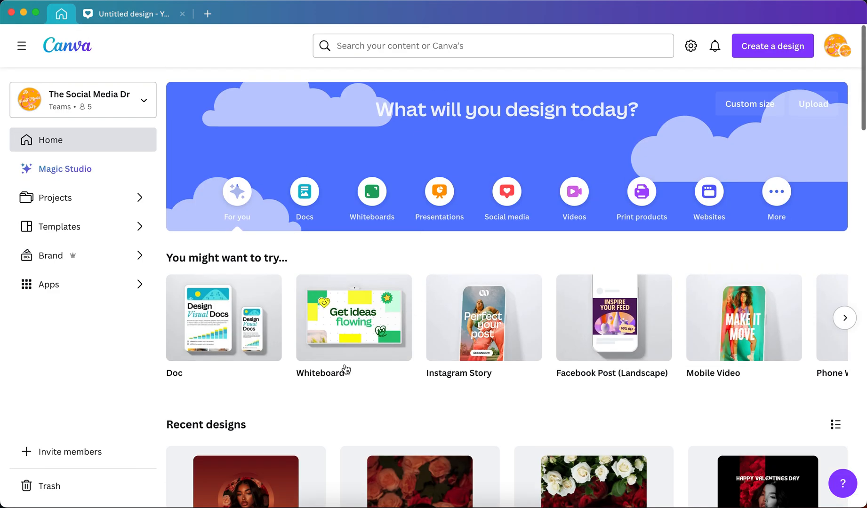
click(281, 470)
click(239, 463)
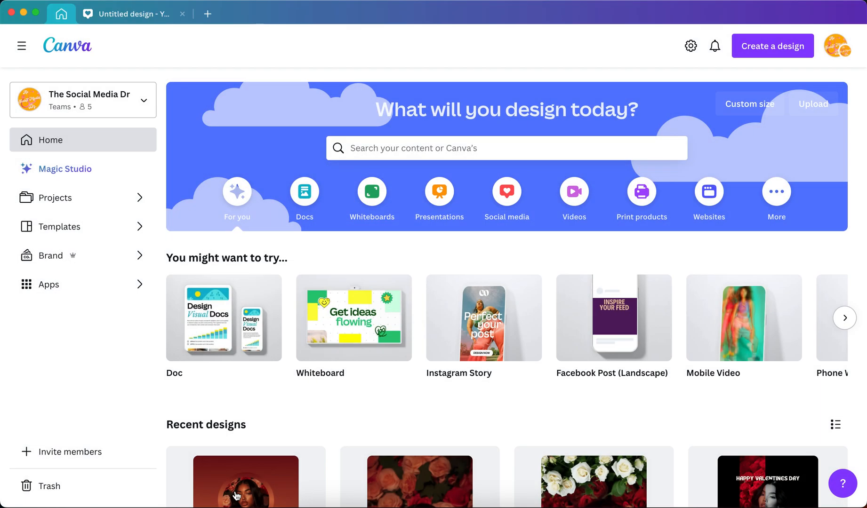
click(235, 493)
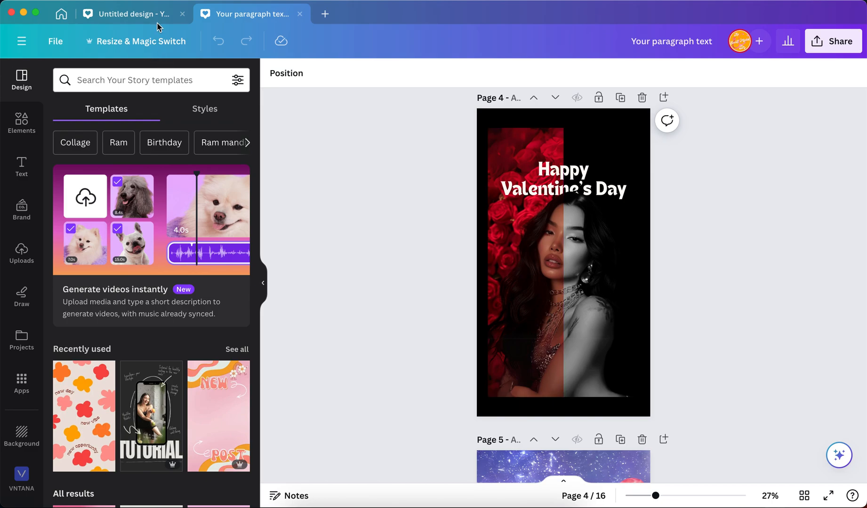
click(136, 14)
Step: Remove the background from the duplicated portrait photo with BG Remover
mouse_move(593, 262)
mouse_down()
mouse_move(585, 298)
mouse_move(586, 277)
mouse_up()
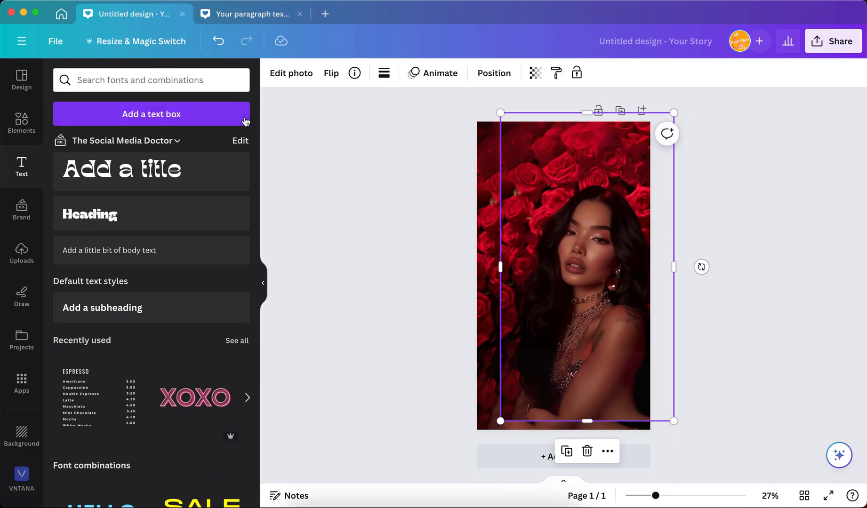
click(282, 76)
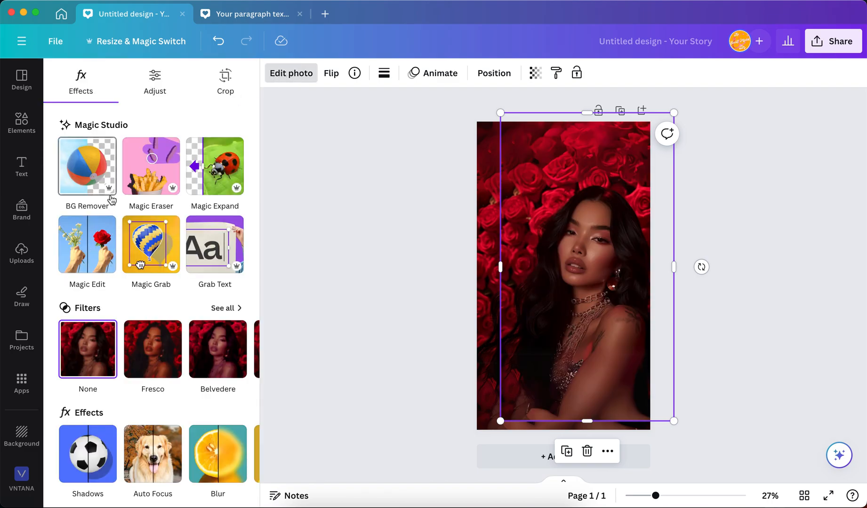
click(111, 201)
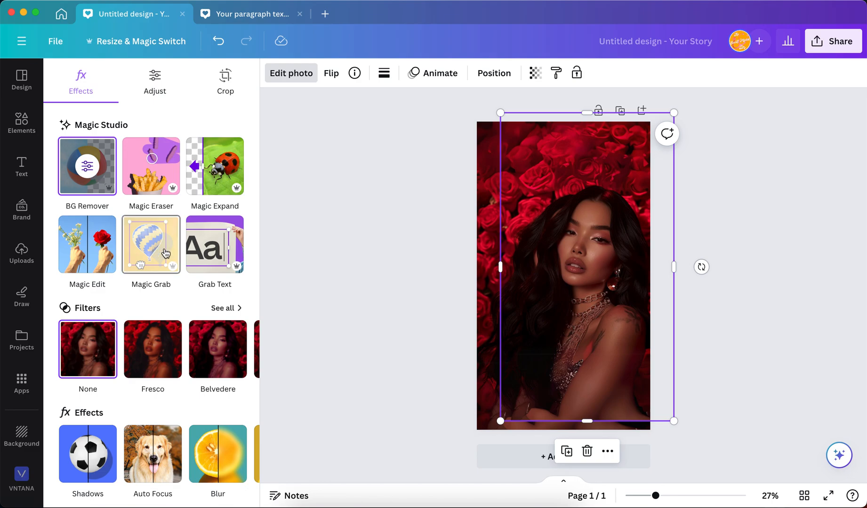
Step: Crop the cutout's empty area down to just above the woman's head and align it exactly over the original photo
mouse_move(607, 223)
mouse_down()
mouse_move(599, 294)
mouse_move(586, 264)
mouse_move(596, 237)
mouse_up()
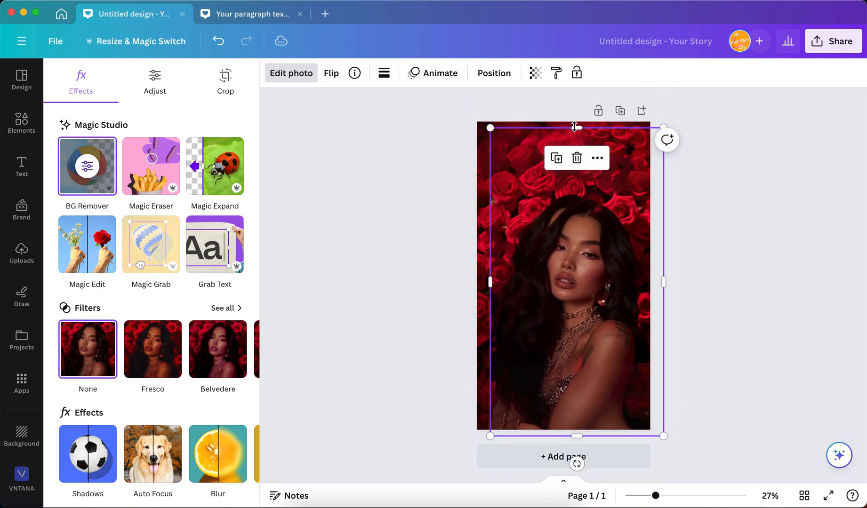
drag(575, 127, 536, 180)
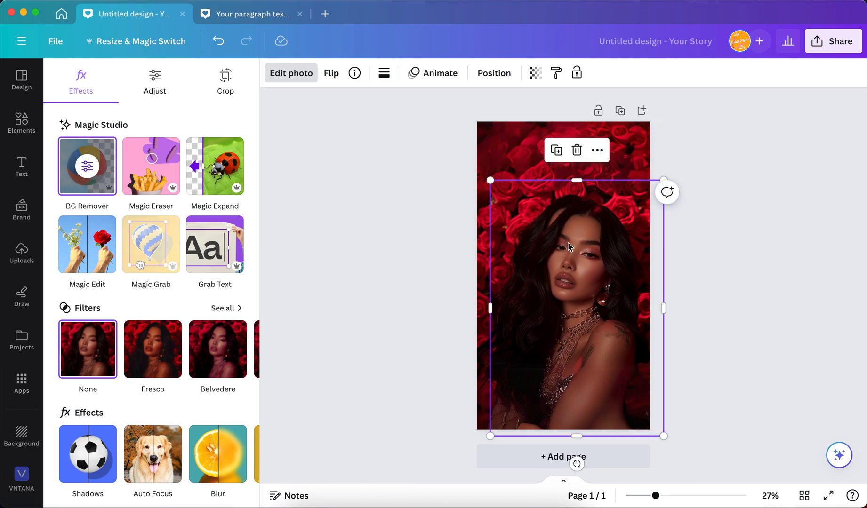
drag(578, 261, 565, 250)
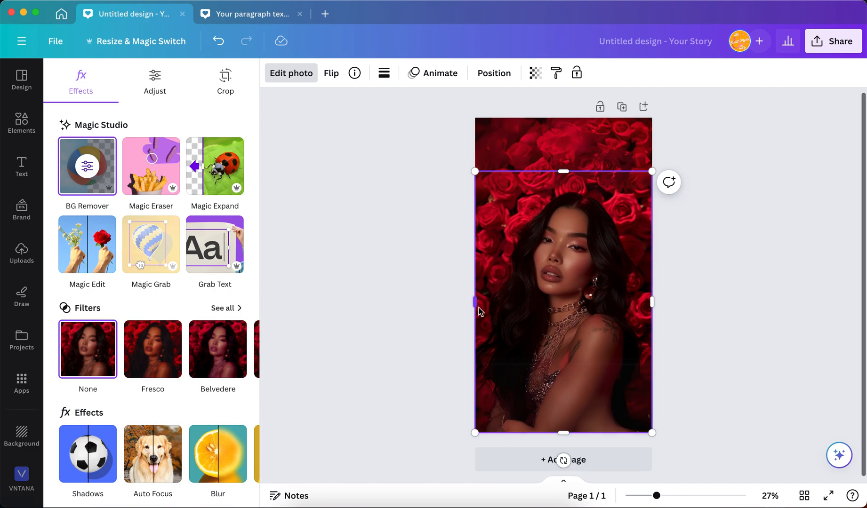
Step: Crop the cutout's left side inward to the middle of the woman's face
scroll(479, 308, up, 5)
drag(377, 296, 546, 301)
scroll(545, 302, down, 5)
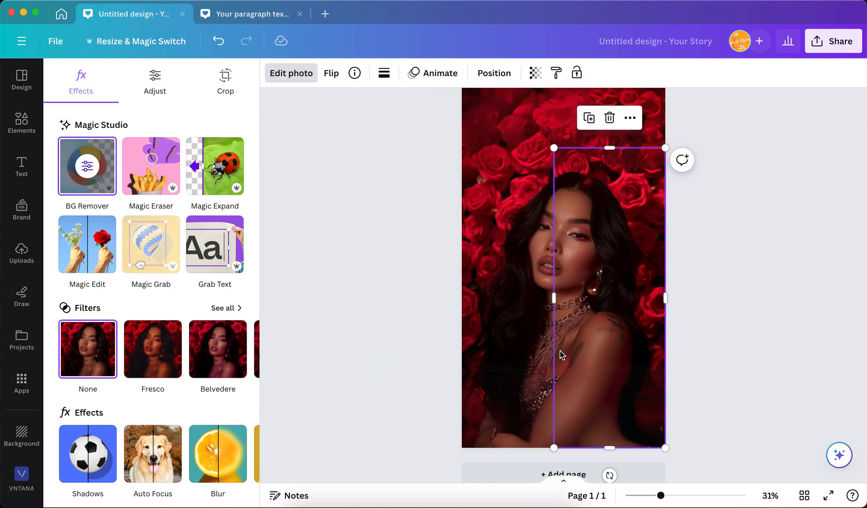
Step: Crop the original rose photo's right side to meet the cutout at the middle of the face, and check the seam
click(480, 168)
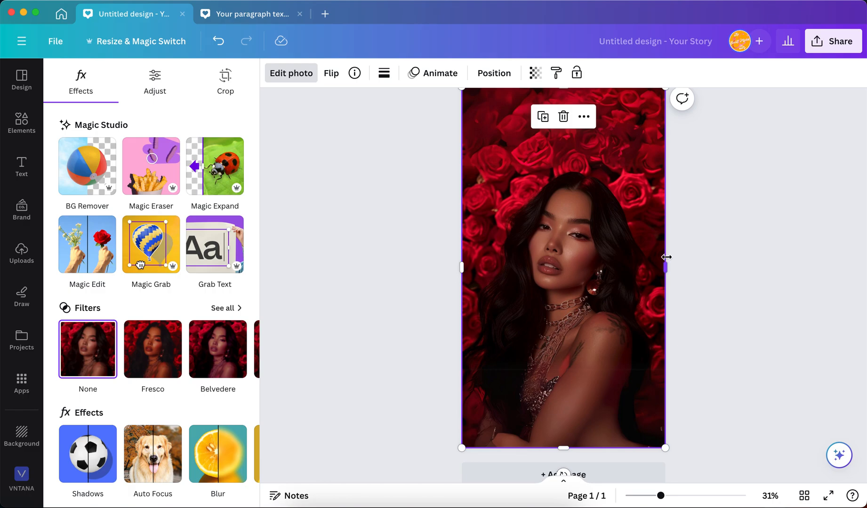
drag(665, 267, 555, 270)
click(693, 238)
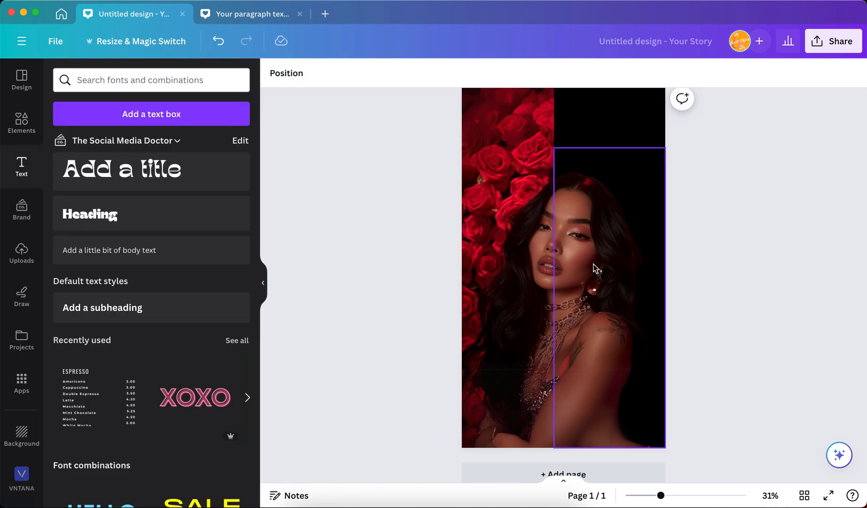
scroll(584, 262, up, 10)
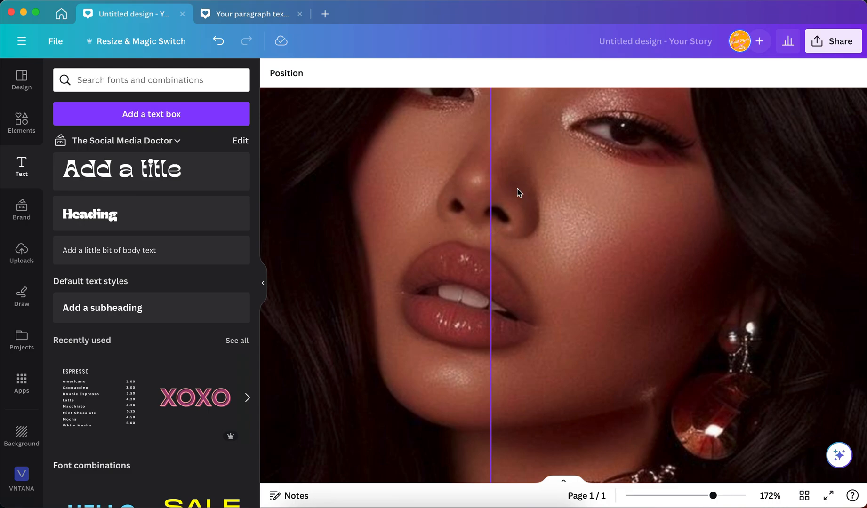
scroll(404, 243, down, 10)
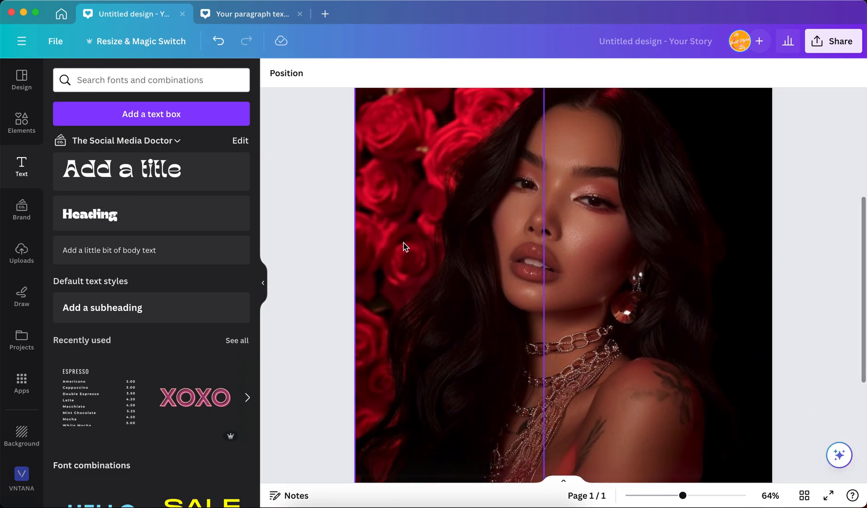
scroll(404, 242, down, 2)
click(720, 194)
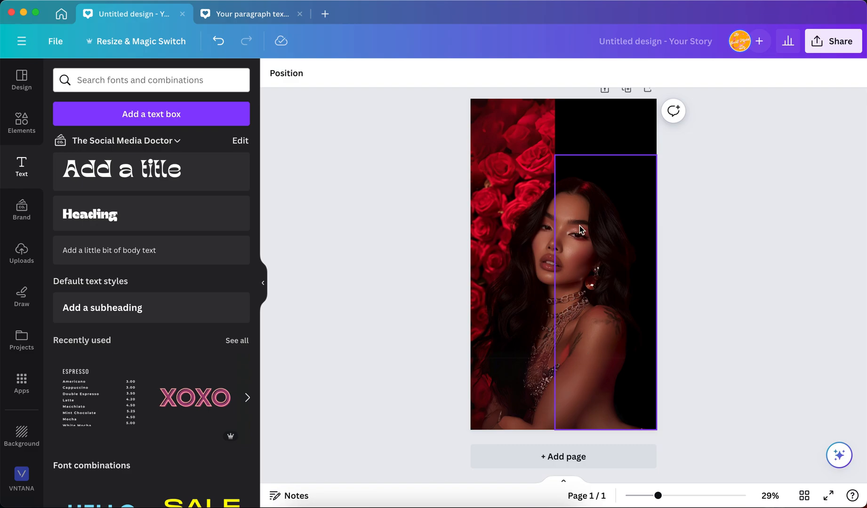
Step: Apply the Ink filter from the Mono group to the right-half cutout
click(585, 261)
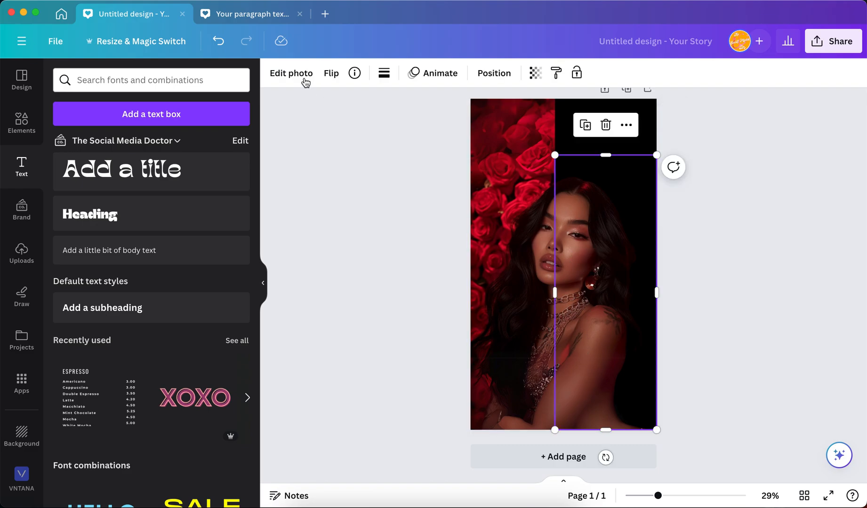
click(290, 72)
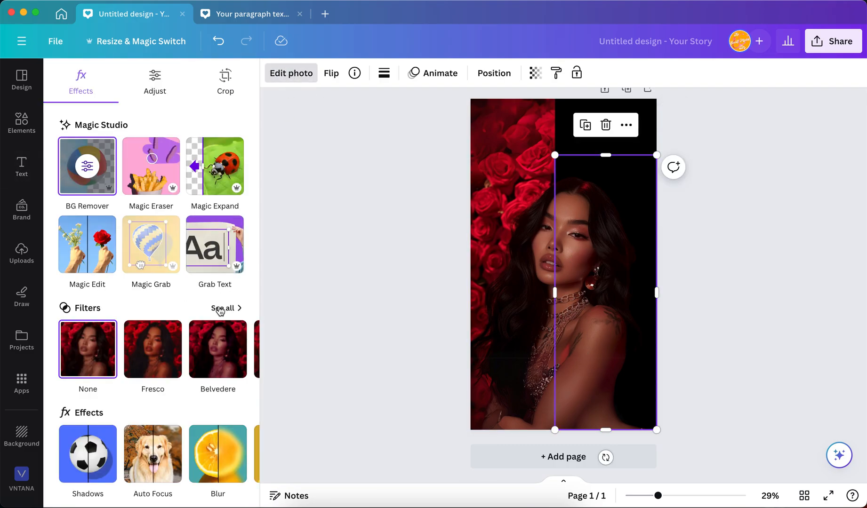
click(221, 309)
scroll(141, 365, down, 5)
scroll(142, 365, down, 10)
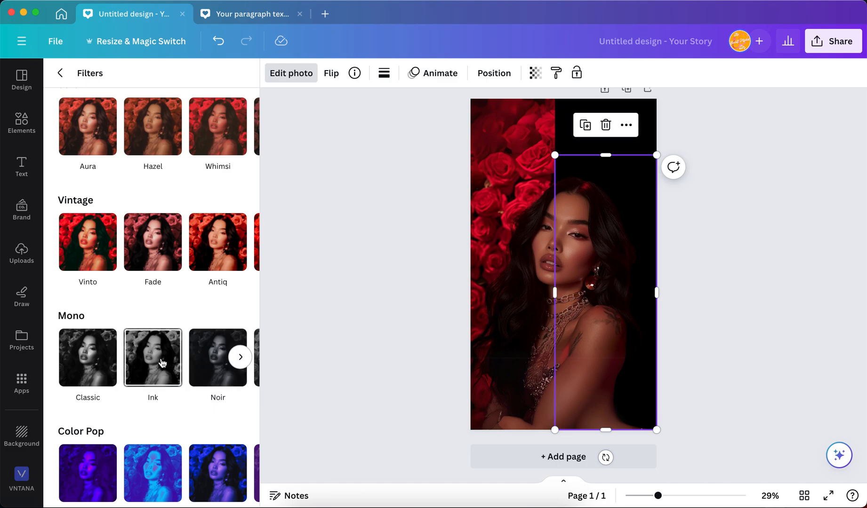
click(162, 362)
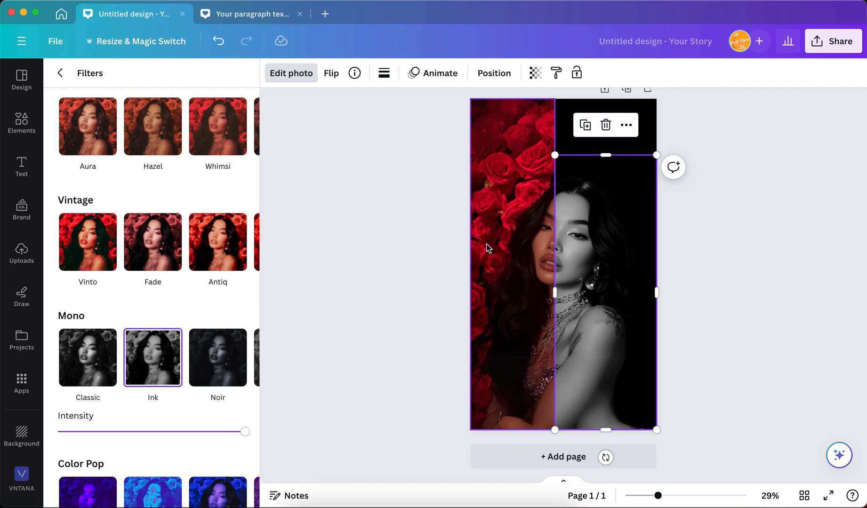
Step: Duplicate the coloured left half of the rose photo and align the copy exactly over it
click(483, 195)
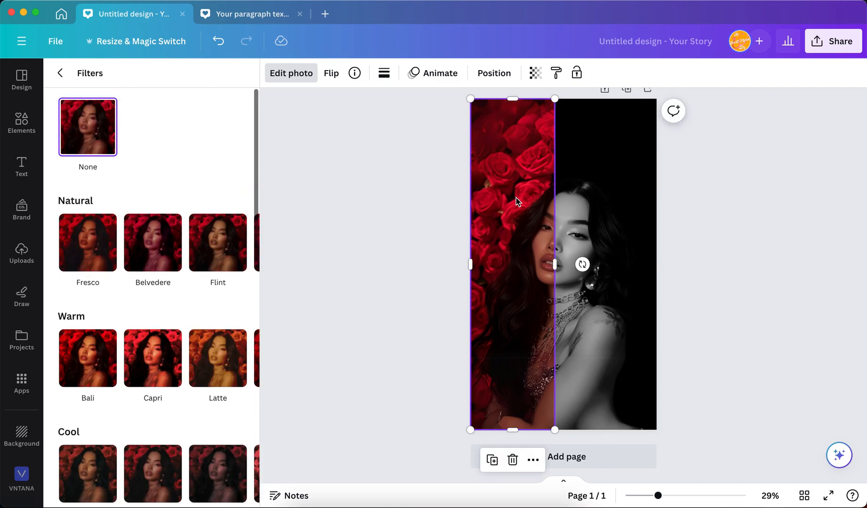
click(493, 460)
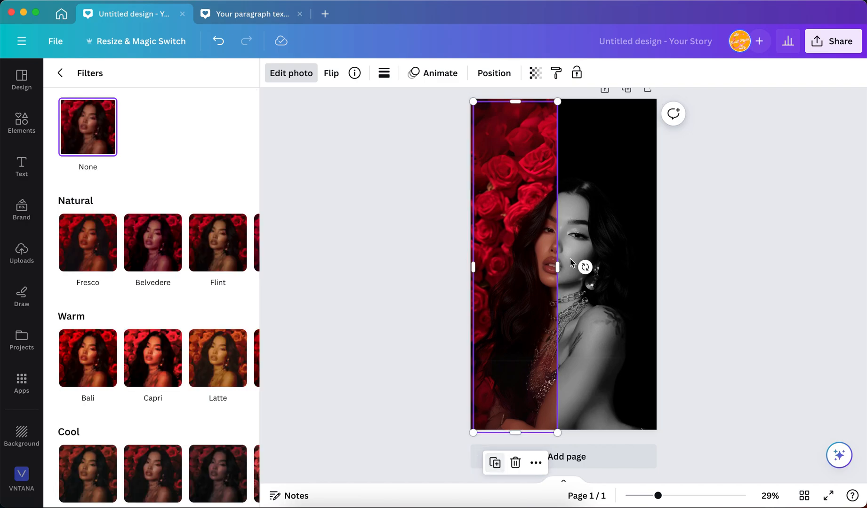
drag(545, 234, 542, 230)
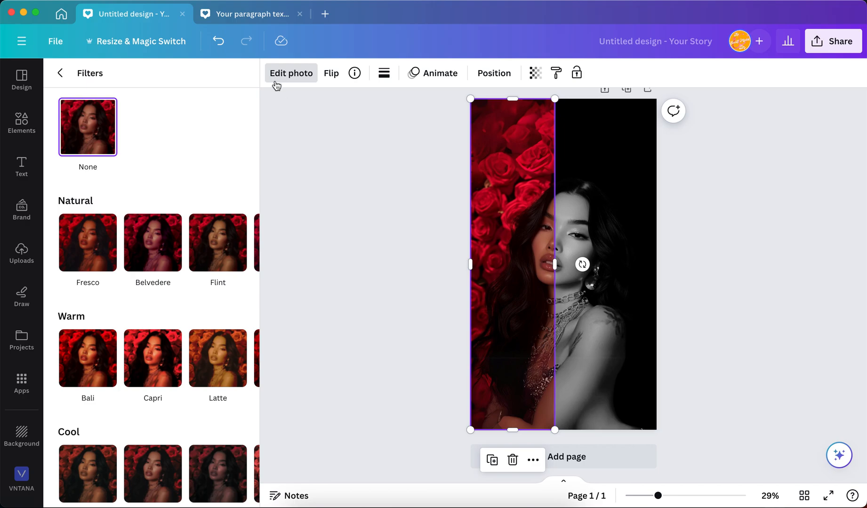
Step: Remove the background from the left-half copy and crop its top down to just above the woman's hair
click(281, 73)
click(281, 73)
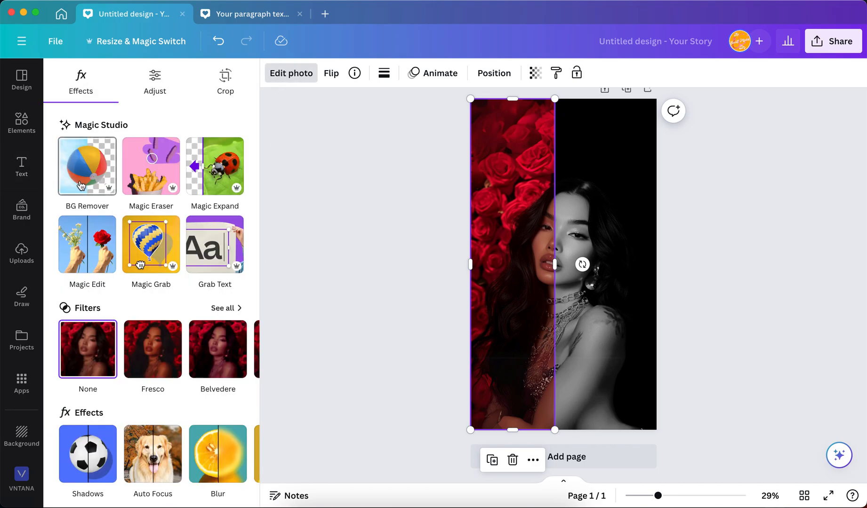
click(81, 186)
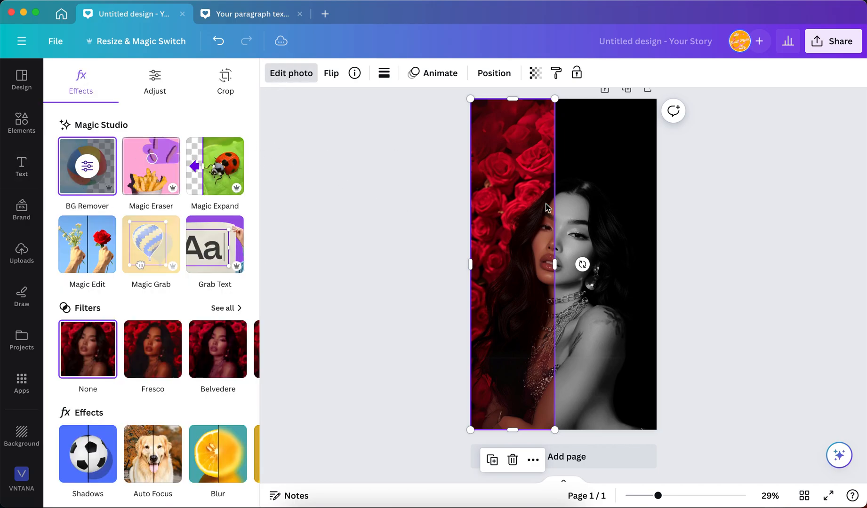
drag(511, 100, 518, 175)
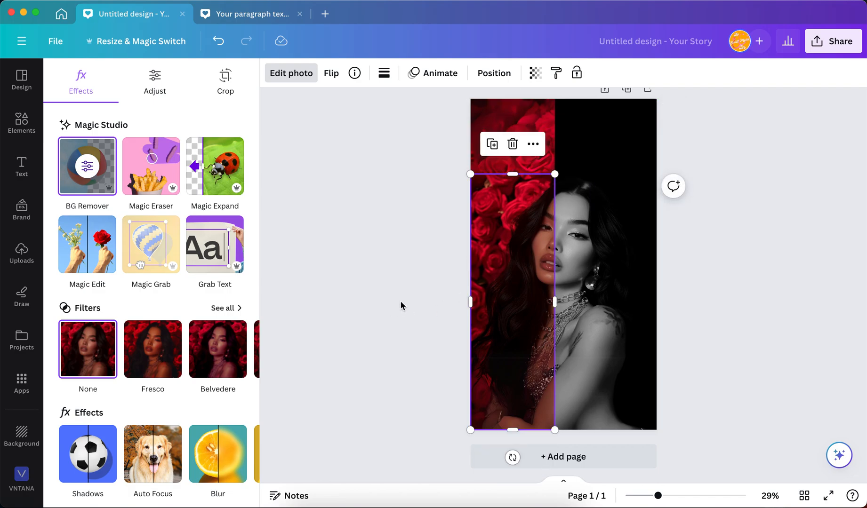
click(401, 302)
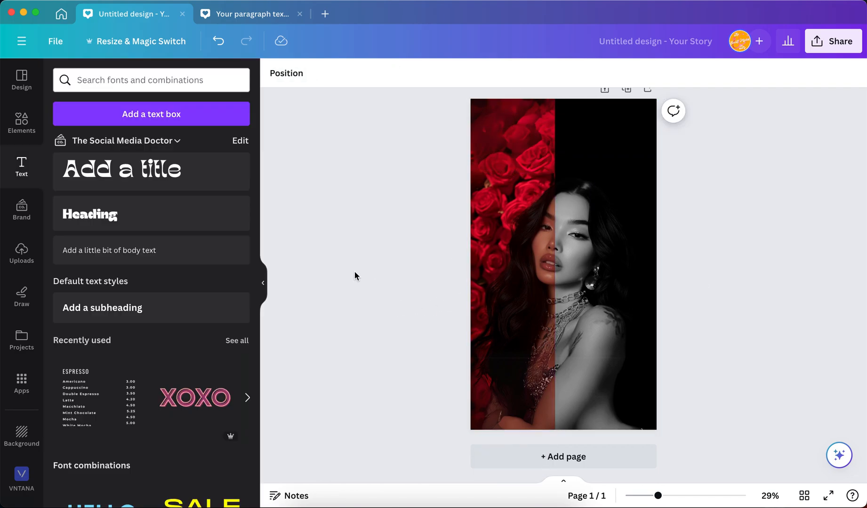
Step: Add a text box reading "Happy Valentine's Day" above the woman's head
click(162, 113)
drag(552, 262, 470, 252)
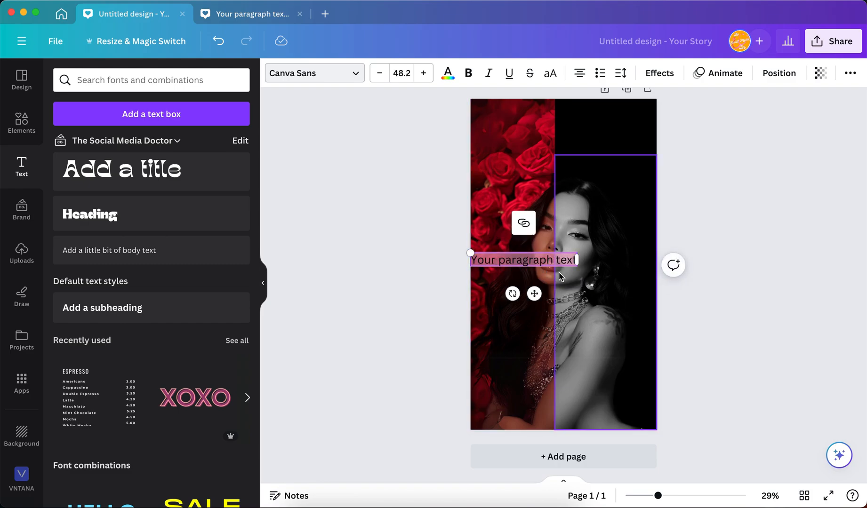
drag(534, 294, 567, 180)
drag(577, 188, 574, 188)
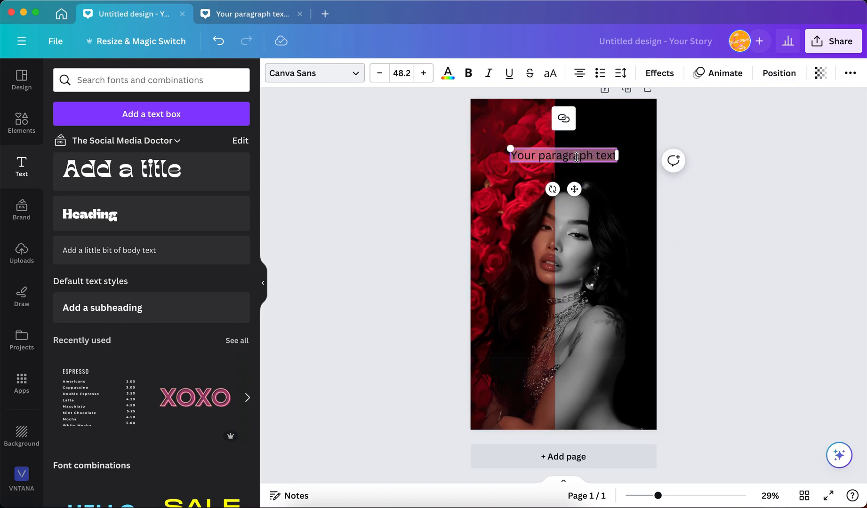
text(Happy Valentine's Day)
Step: Format all of the greeting text in off-white with the TAN Headline font
key(super+a)
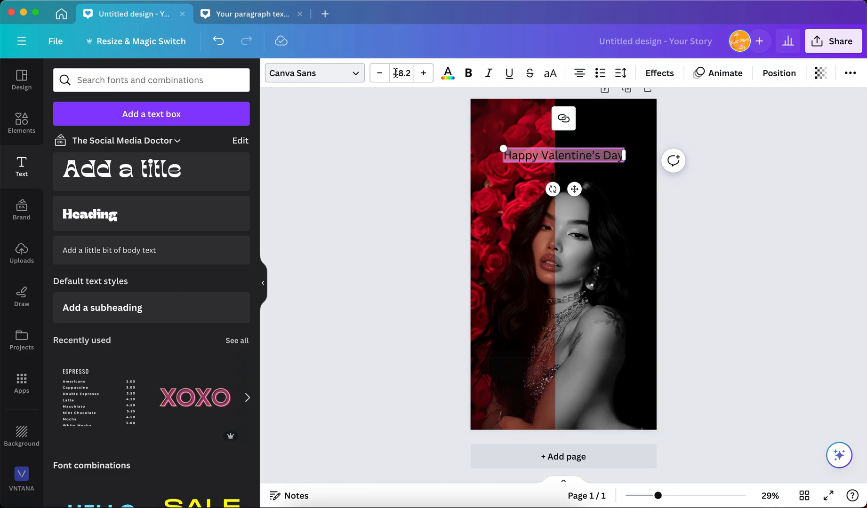
click(447, 73)
click(168, 330)
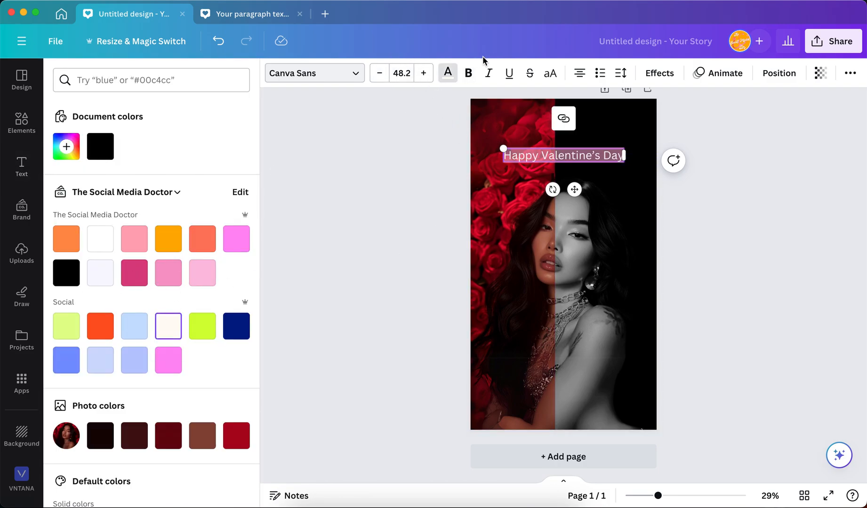
click(352, 80)
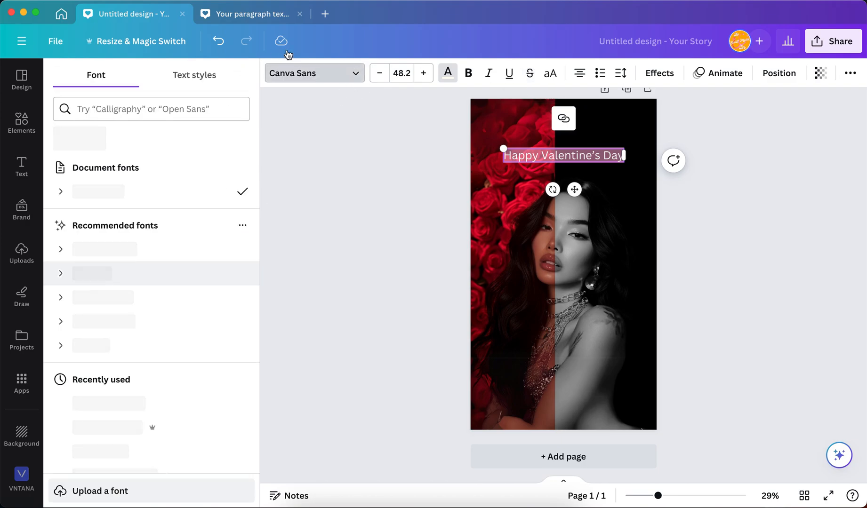
click(101, 414)
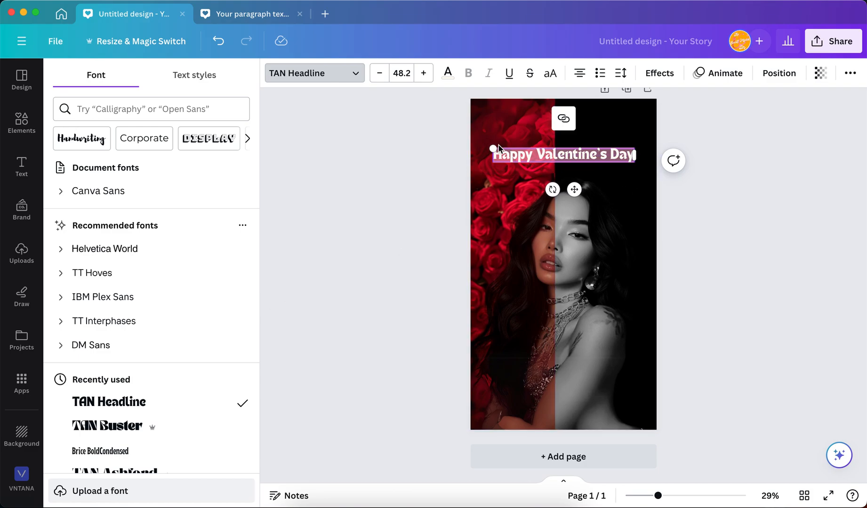
Step: Break the greeting onto two lines after "Happy" and enlarge the text to size 81.5
click(539, 155)
key(BackSpace)
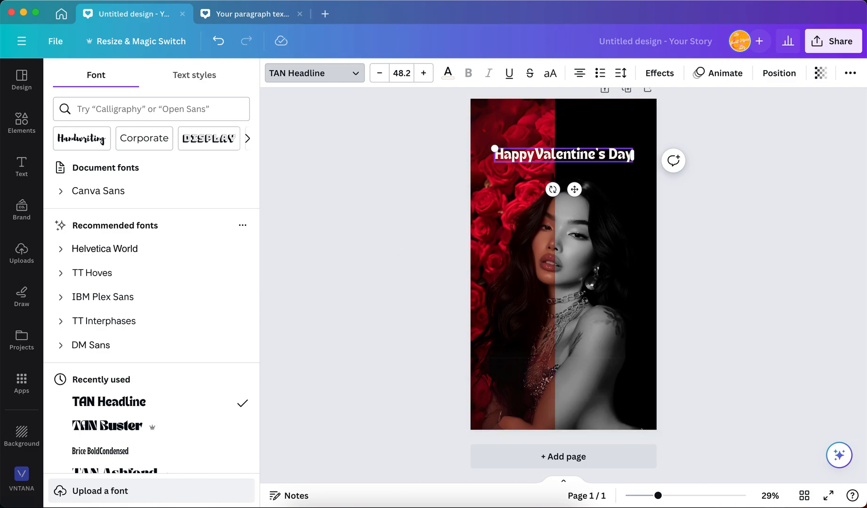
key(Return)
drag(514, 148, 447, 129)
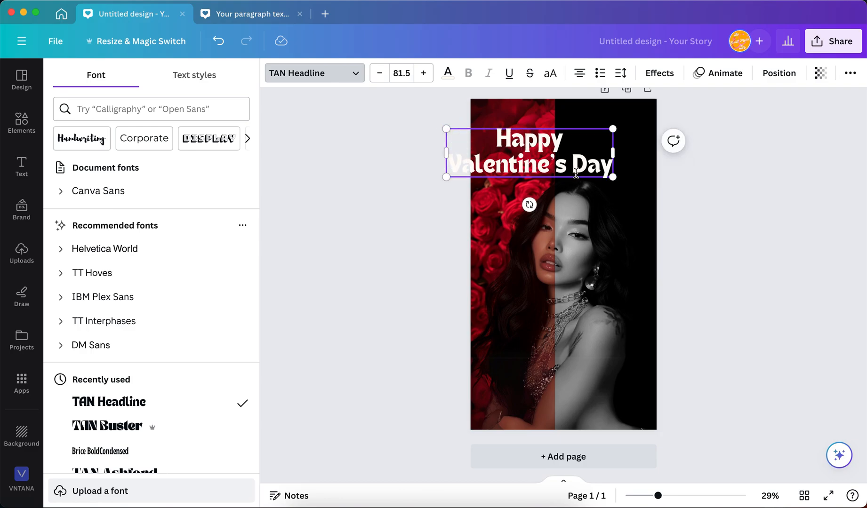
click(548, 163)
click(400, 222)
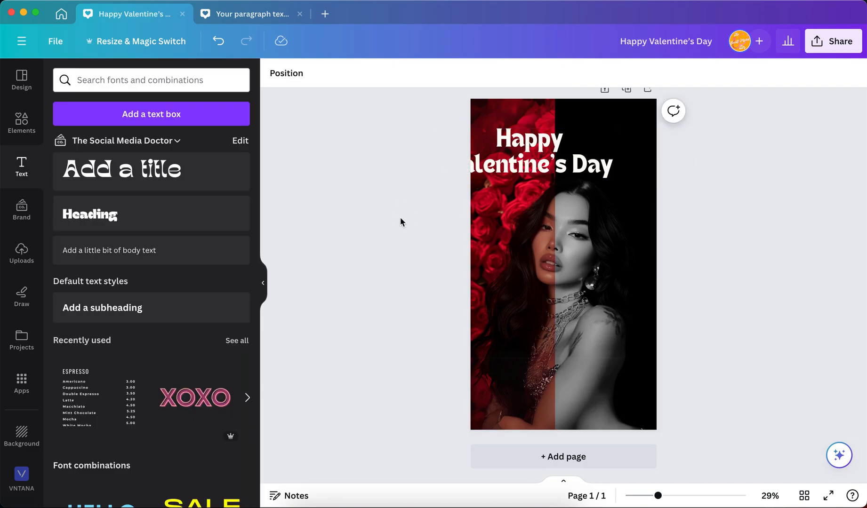
Step: Centre the greeting on the page and layer it behind the portrait cutouts so the top of the hair slightly overlaps "Valentine's"
drag(519, 165, 555, 190)
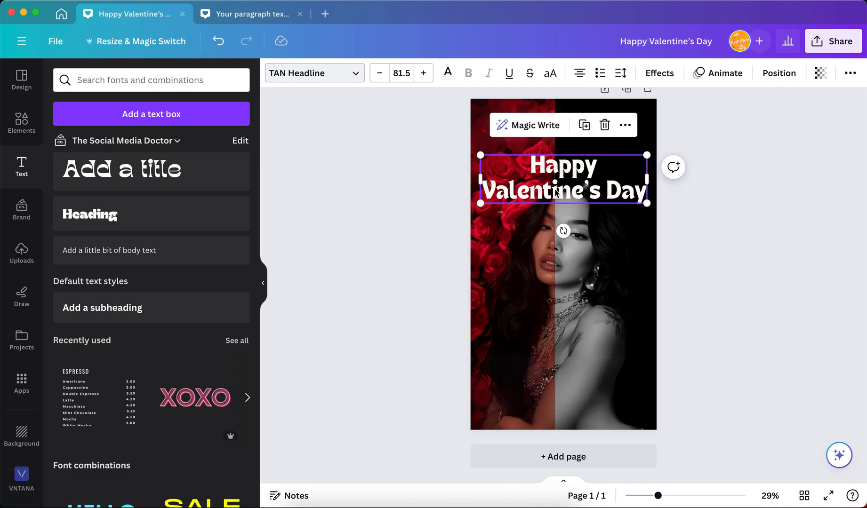
key(super+bracketleft)
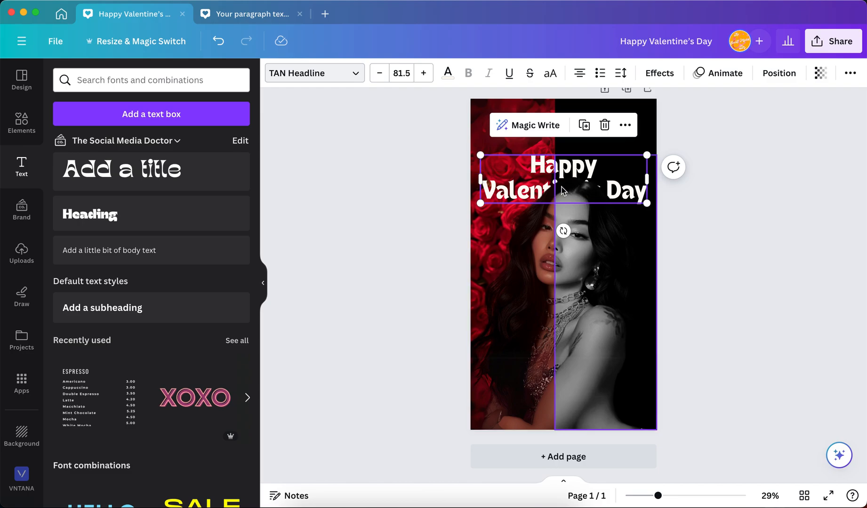
drag(594, 171, 593, 152)
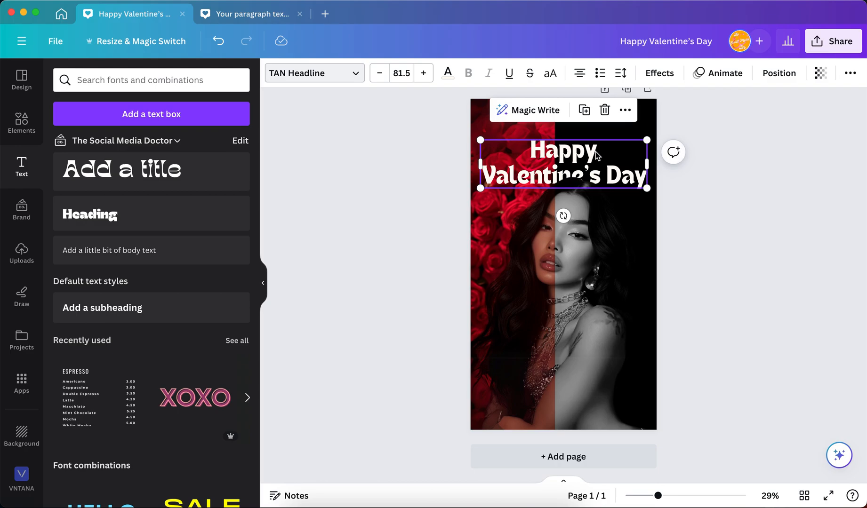
click(744, 255)
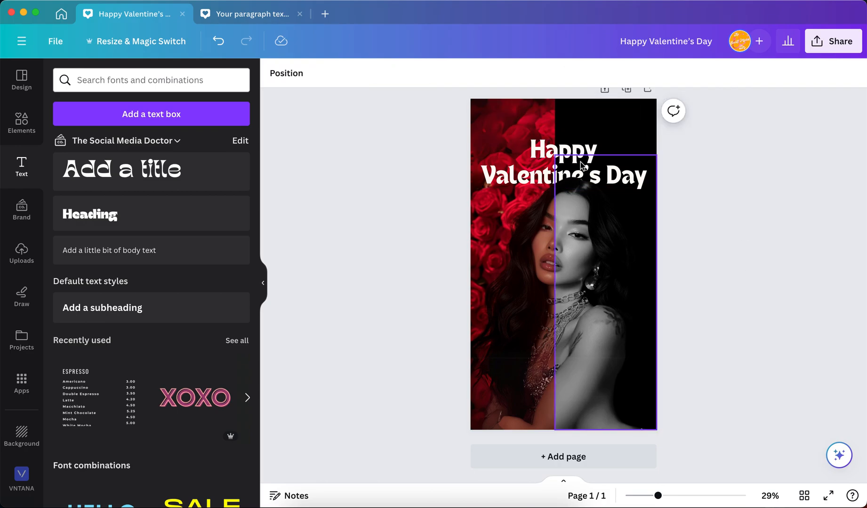
Step: Examine the finished story up close and as a whole, checking the overlap between the greeting and the woman's hair
scroll(580, 162, up, 6)
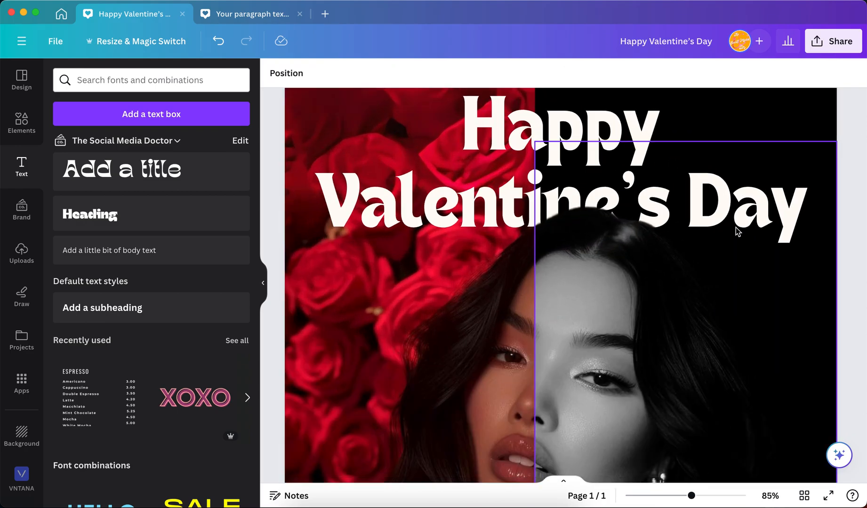
scroll(736, 227, down, 3)
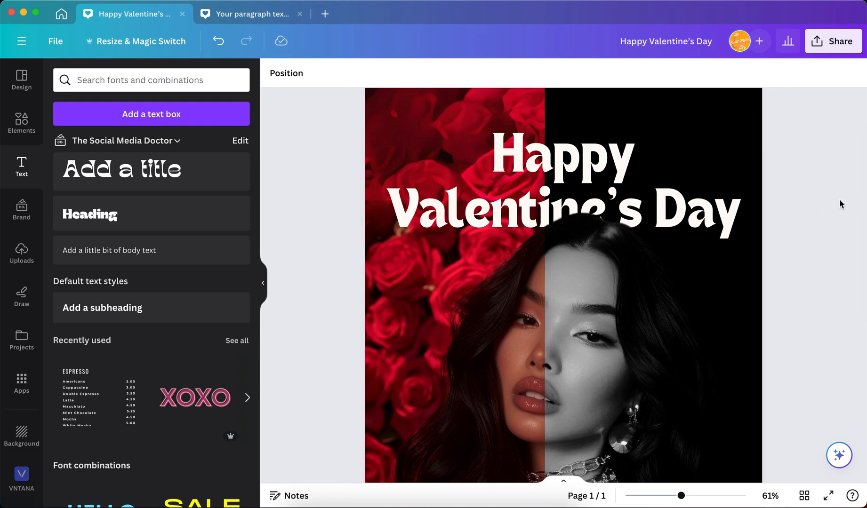
scroll(839, 199, up, 1)
scroll(839, 199, down, 2)
scroll(839, 199, down, 3)
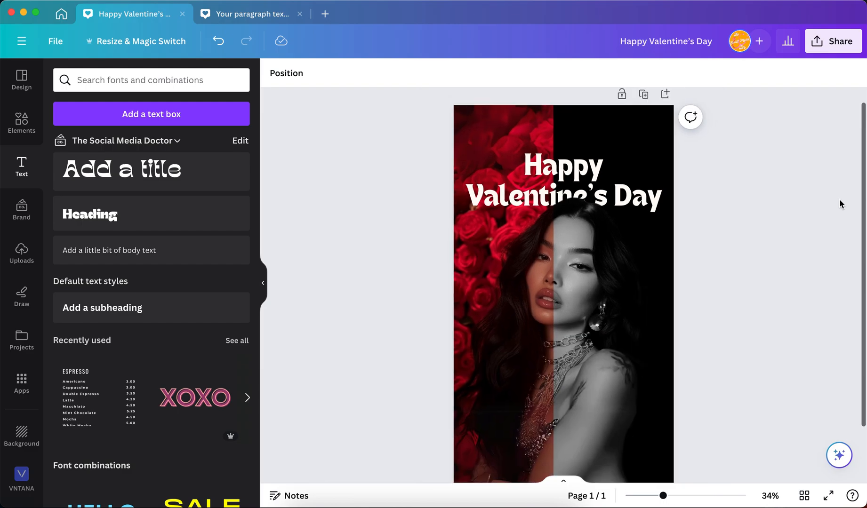
scroll(745, 325, down, 2)
scroll(745, 325, up, 2)
scroll(746, 330, down, 2)
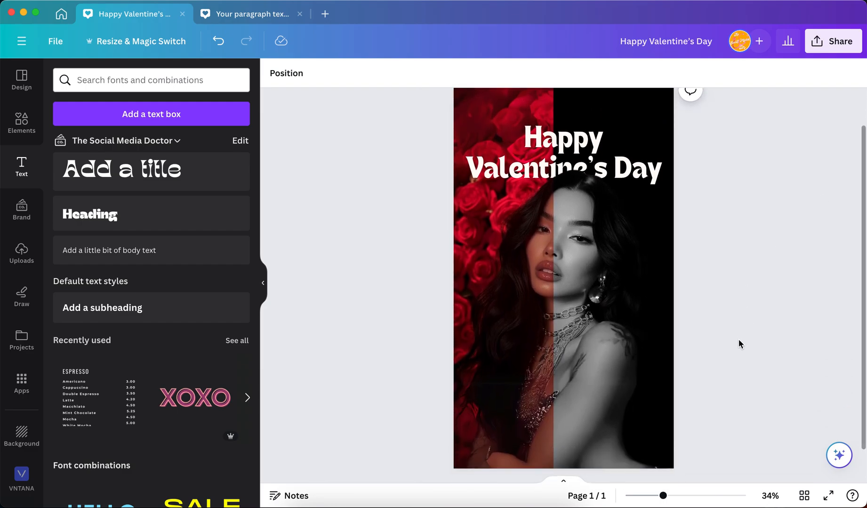
scroll(738, 339, down, 1)
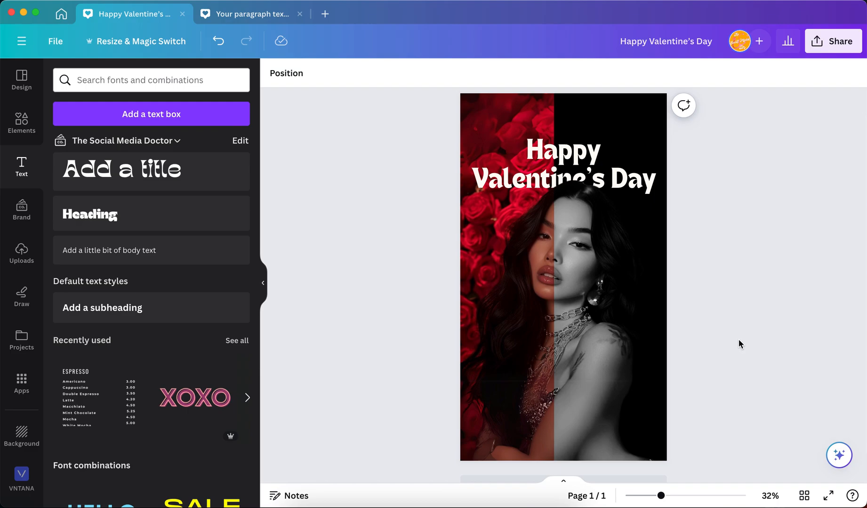
scroll(739, 339, up, 1)
scroll(738, 339, down, 1)
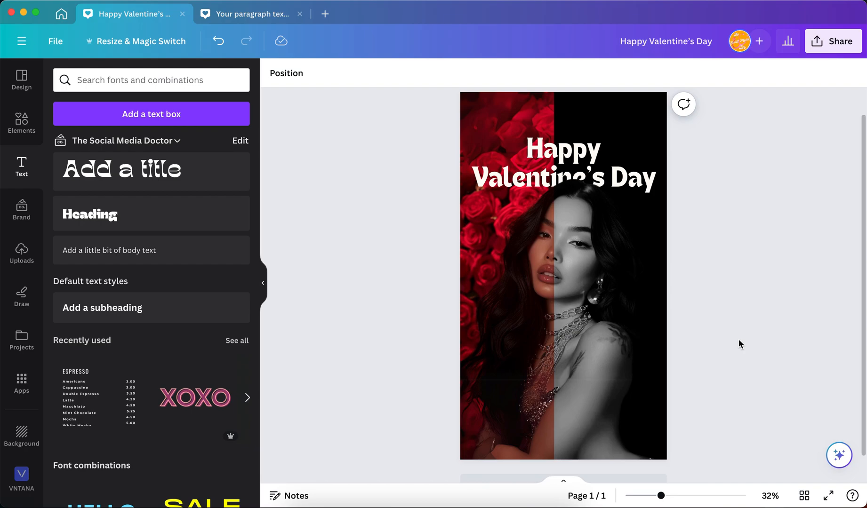